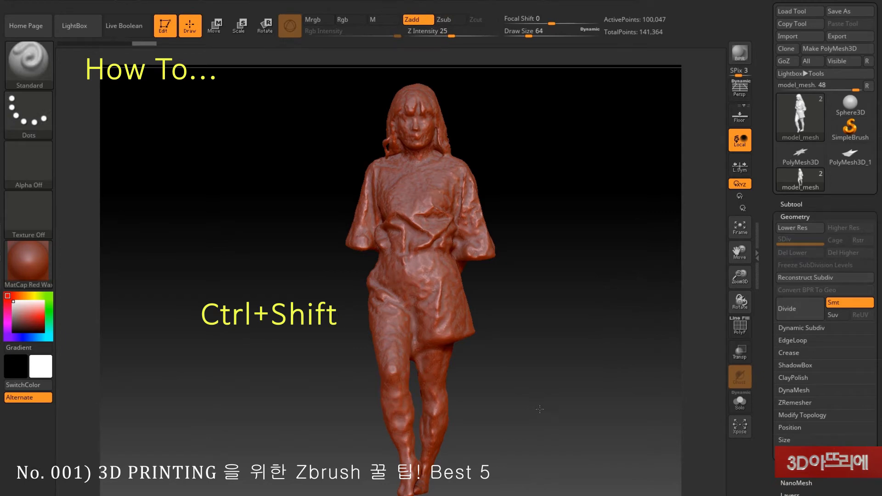
Step: Trim away the figure's legs below the skirt with a TrimRect rectangle and choose another material for the model
key("ctrl+shift")
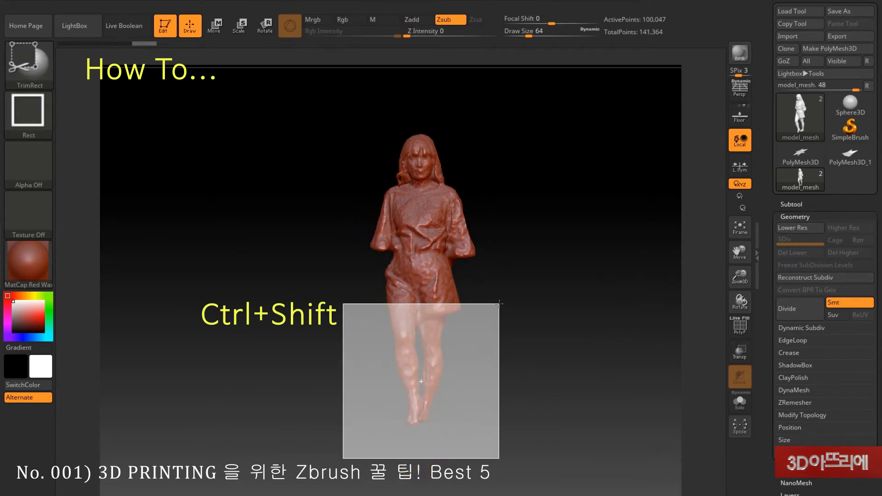
left_click_drag(500, 303, 500, 303, "ctrl+shift")
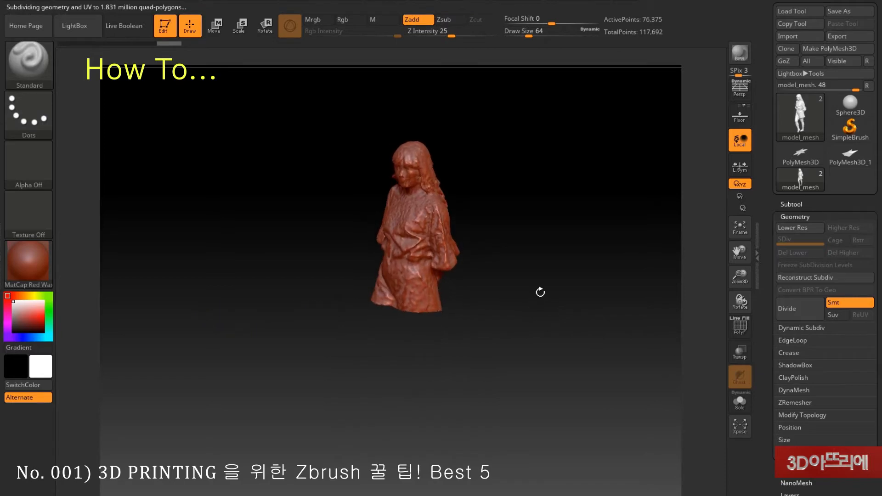
left_click_drag(568, 373, 536, 318, "alt")
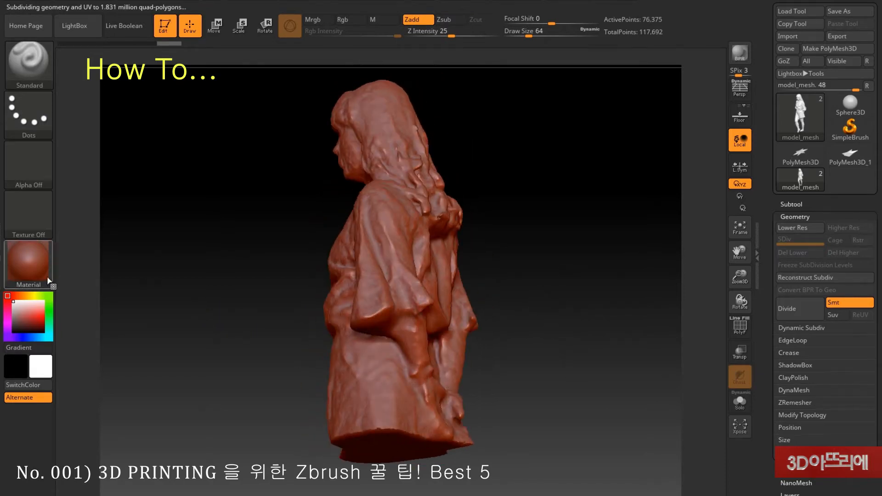
left_click(47, 277)
left_click(242, 339)
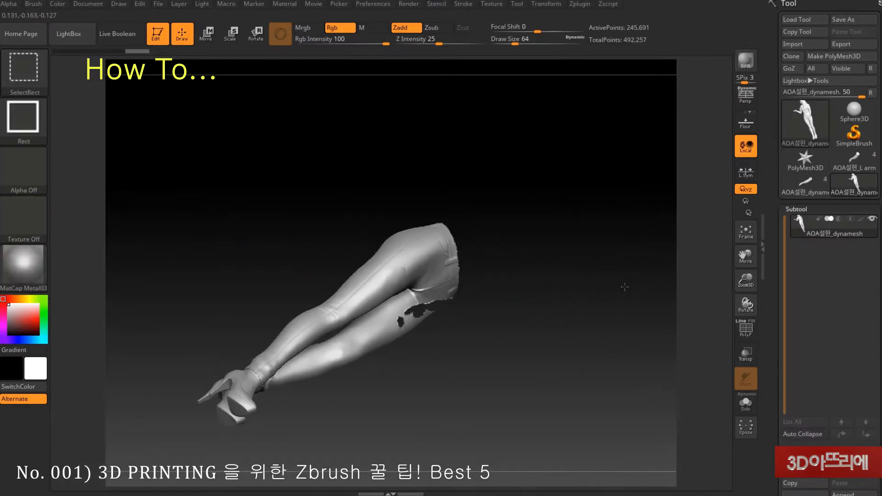
Step: Isolate the reclining figure's body parts polygroup by polygroup and bring the whole mesh back into view
left_click(625, 287, "ctrl+shift")
left_click(469, 173, "ctrl+shift")
left_click(608, 299, "ctrl+shift")
left_click(485, 285, "ctrl+shift")
left_click(568, 288, "ctrl+shift")
Step: Turn on the polygon wireframe display and split the figure into separate subtools by polygroup
left_click(746, 329)
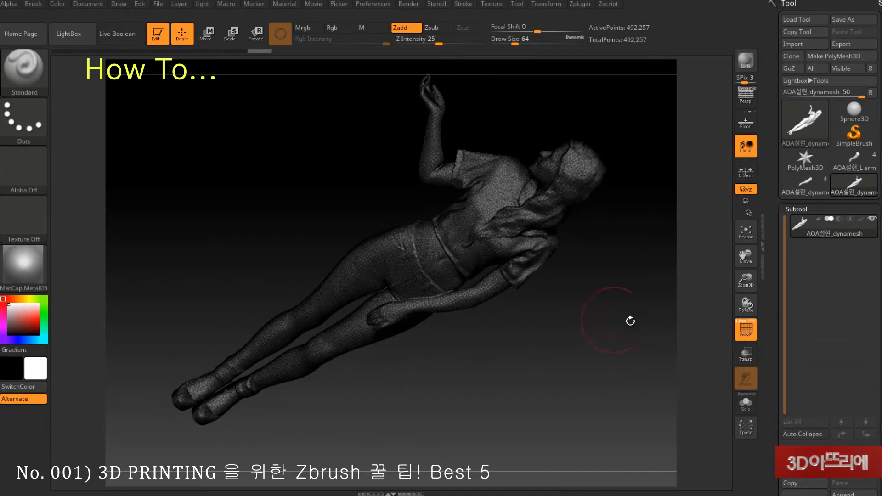
scroll(864, 301, "down", 5)
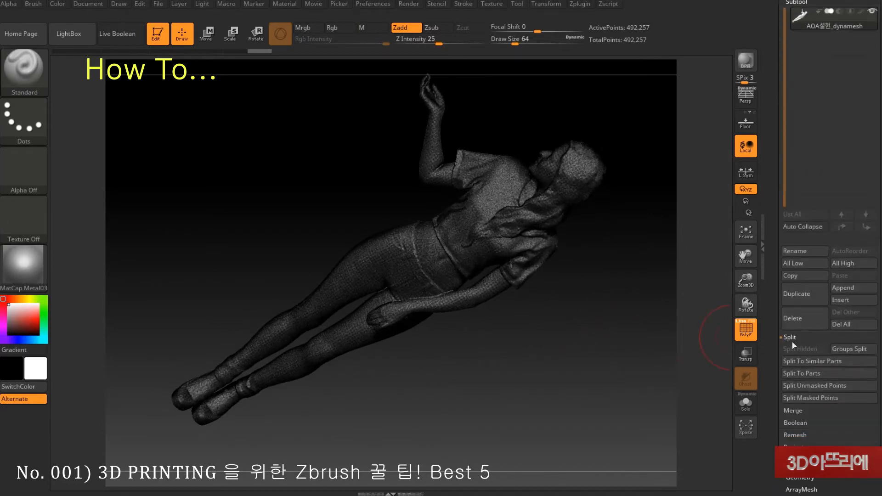
left_click(849, 349)
left_click(710, 371)
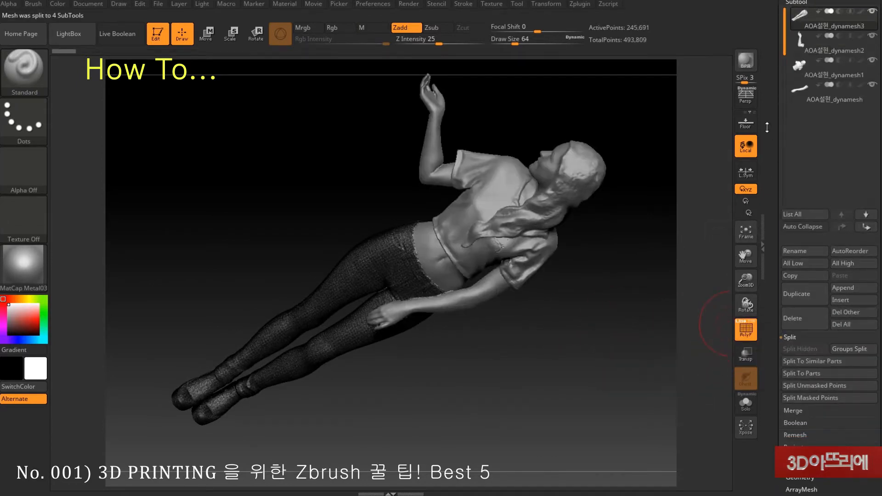
Step: Select the torso and head subtool, hide the other subtools, and move it to the top of the subtool order
scroll(827, 138, "up", 4)
mouse_move(858, 205)
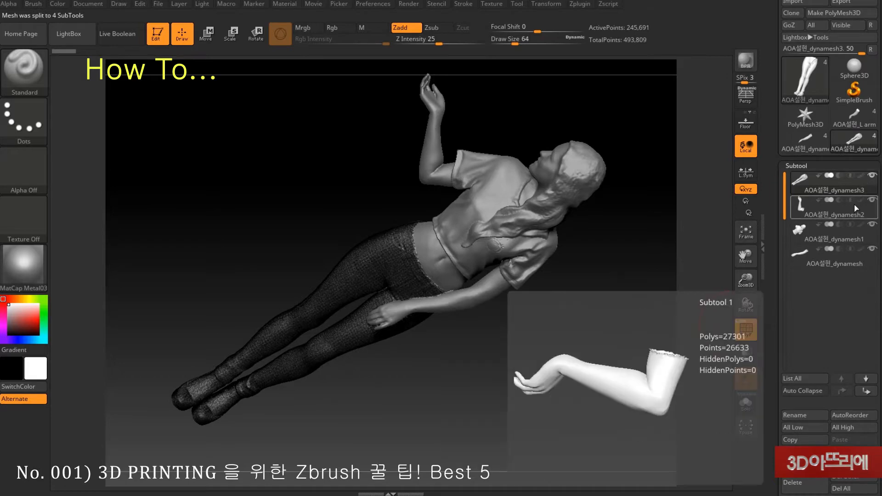
left_click(864, 229)
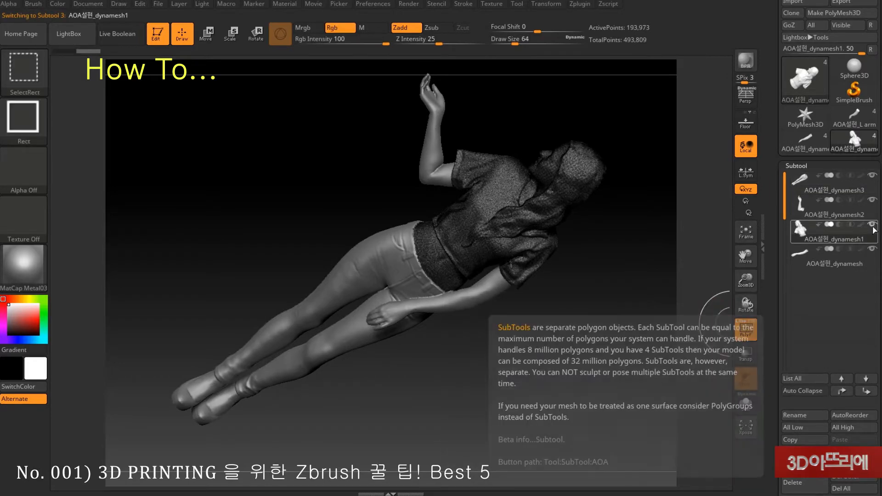
left_click(873, 226)
left_click_drag(714, 262, 677, 253)
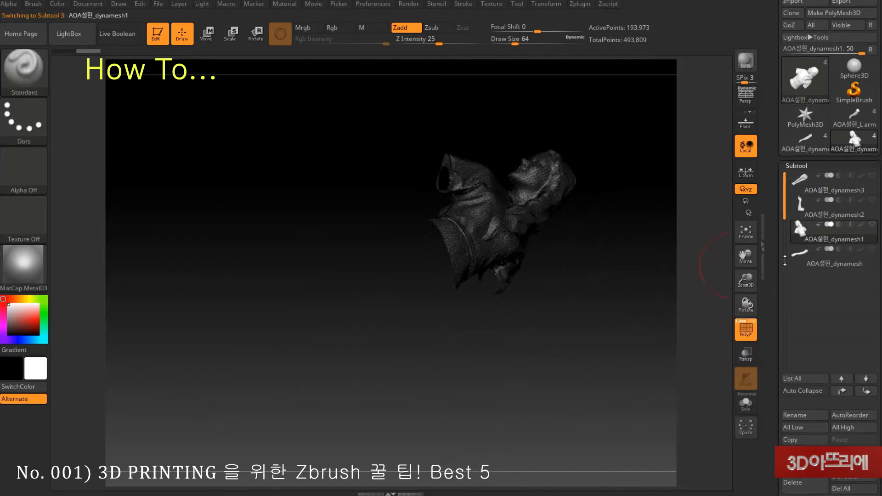
left_click(845, 390)
left_click(845, 390)
Step: Select the subtool of the arm that rests on the thigh and close its open holes
left_click(867, 237)
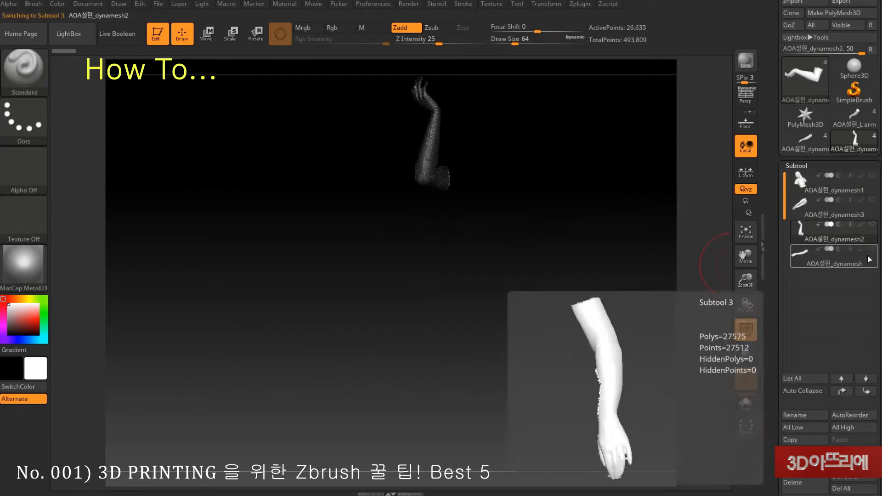
left_click(869, 262)
left_click_drag(618, 260, 603, 360)
left_click_drag(581, 295, 565, 281)
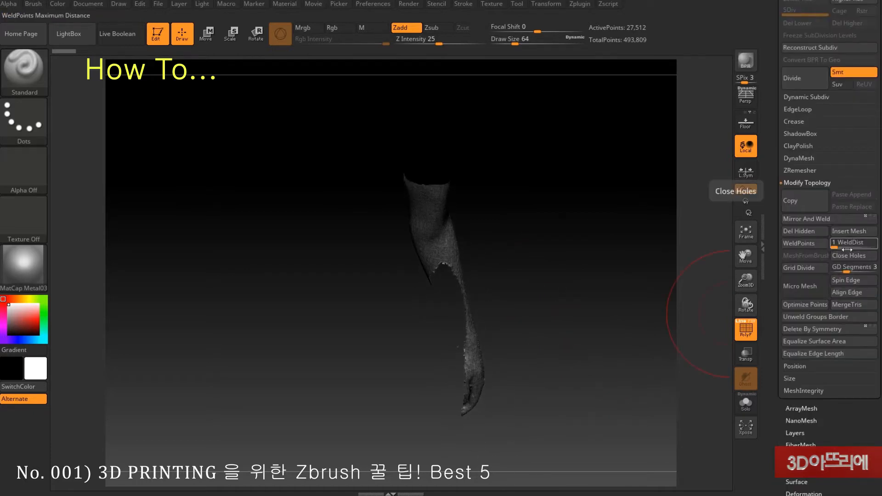
left_click(847, 258)
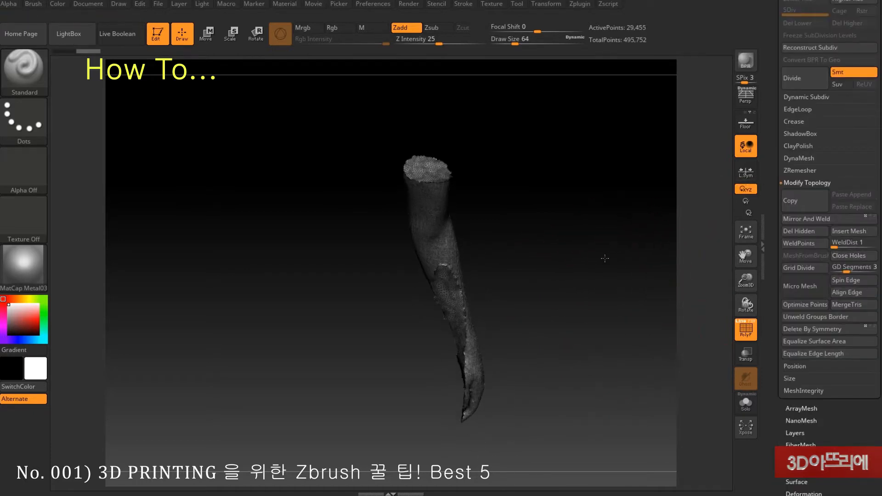
Step: Isolate the arm's original surface and split the hidden hole-filling polygons into their own subtool
key("ctrl+shift")
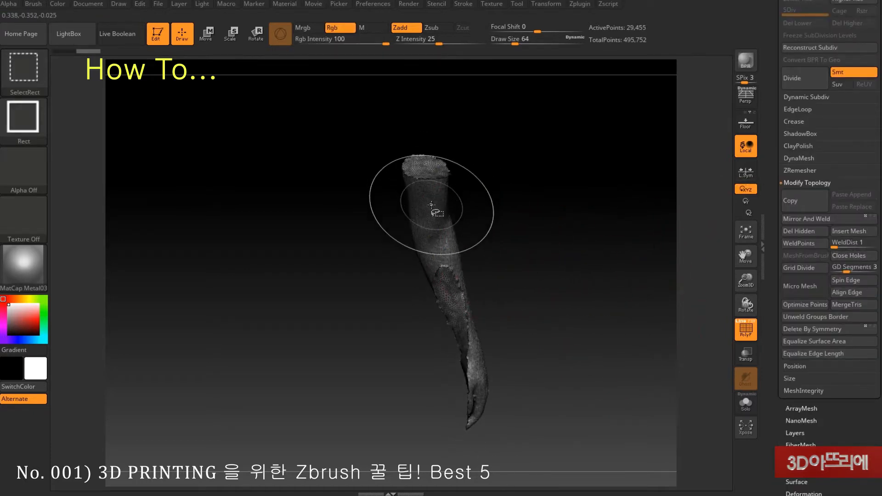
left_click(432, 205, "ctrl+shift")
scroll(827, 229, "up", 5)
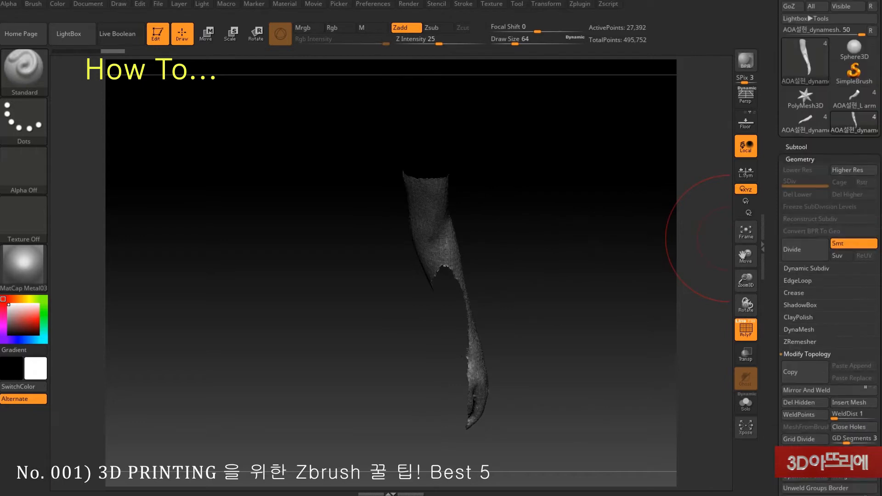
left_click(796, 155)
scroll(827, 276, "down", 4)
left_click(811, 408)
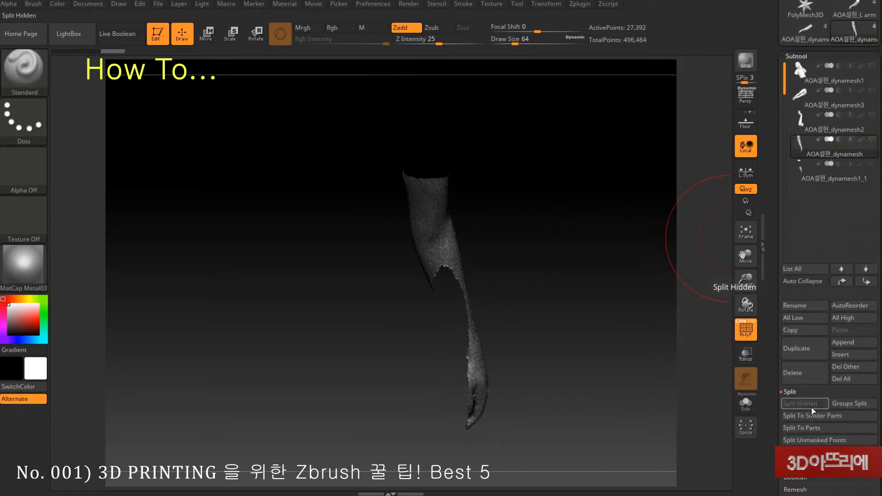
Step: Split the upper-arm cap from the long forearm patch and move the forearm patch up directly below the torso subtool
left_click(834, 174)
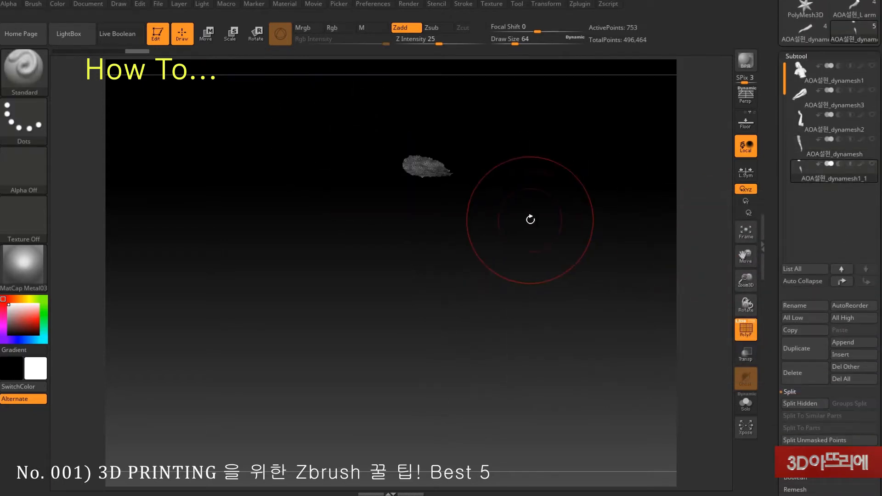
left_click(805, 404)
left_click(842, 282)
left_click(842, 282)
left_click(842, 281)
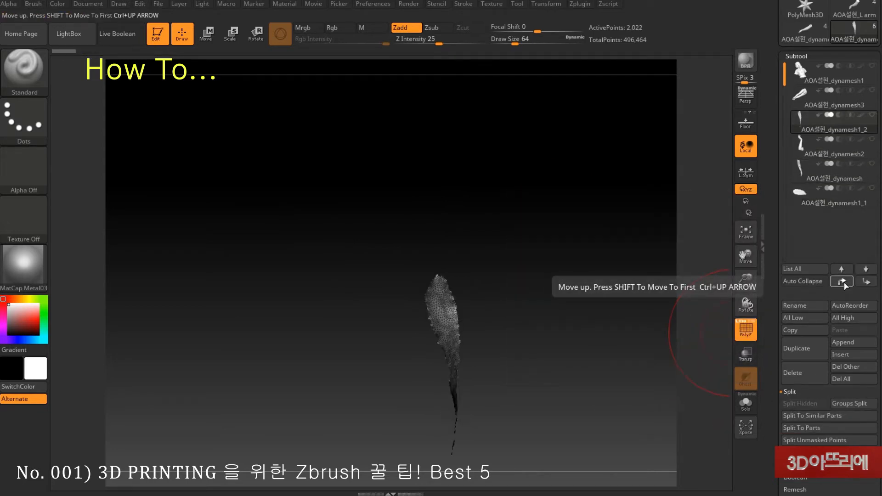
left_click(845, 285)
Step: Show the legs subtool alongside the forearm patch, inspect how they fit, and hide the legs again
left_click(872, 116)
left_click_drag(603, 228, 515, 222)
left_click(872, 115)
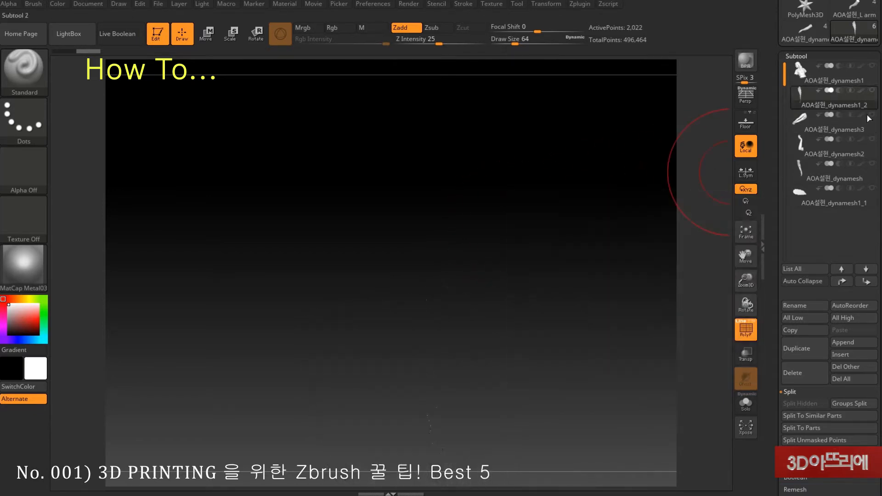
Step: Turn on double-sided display for the forearm patch and return to the subtool list
left_click_drag(774, 455, 774, 28)
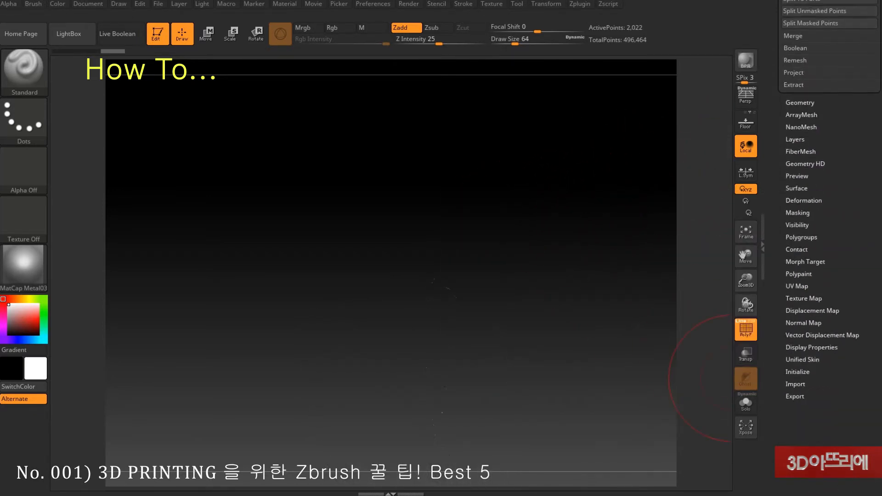
left_click(805, 347)
left_click(851, 161)
left_click_drag(876, 108, 876, 201)
left_click(800, 209)
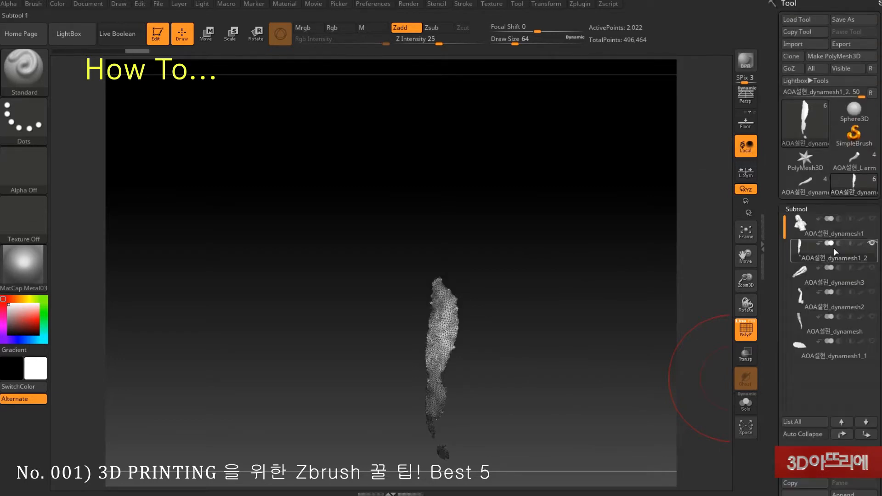
Step: Show the legs with the patch and separate the patch portion above the waistband into its own subtool
left_click(871, 268)
mouse_move(652, 294)
left_mouse_down()
mouse_move(644, 289)
mouse_move(666, 300)
mouse_move(644, 312)
mouse_move(630, 286)
mouse_move(634, 257)
mouse_move(618, 237)
mouse_move(621, 217)
mouse_move(586, 240)
mouse_move(620, 317)
mouse_move(602, 156)
left_mouse_up()
left_click_drag(320, 209, 455, 266, "ctrl+shift")
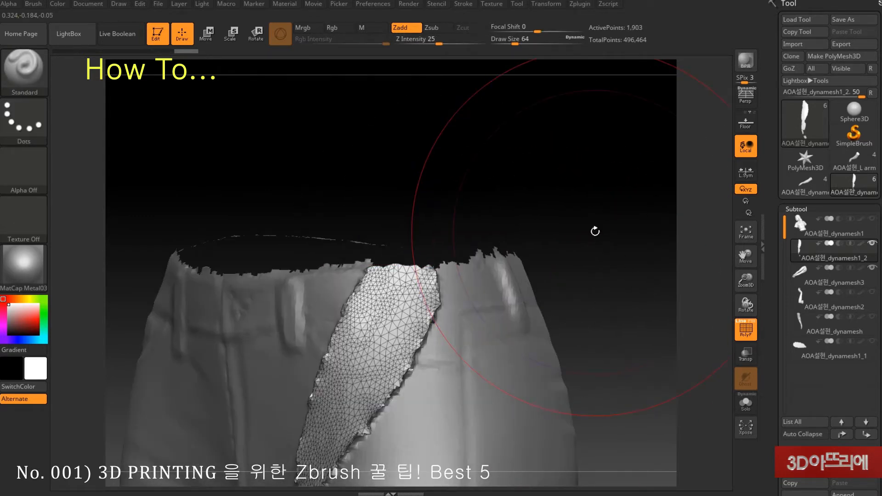
left_click_drag(595, 230, 680, 220)
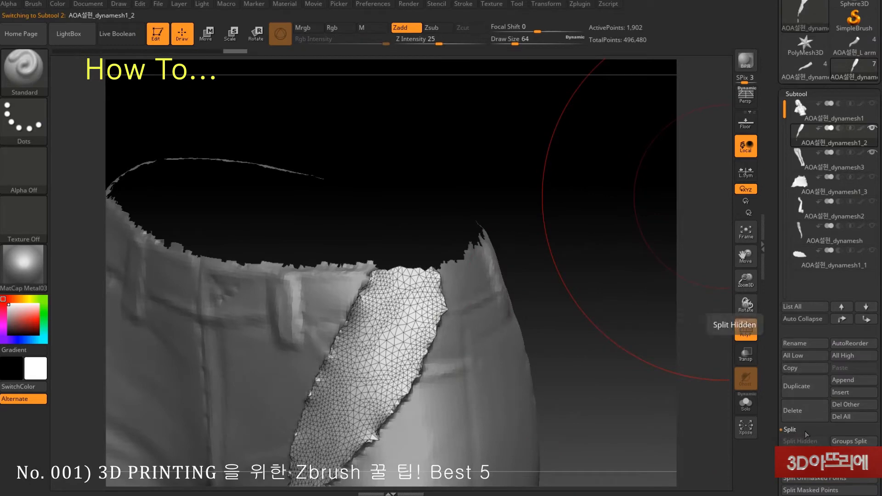
Step: Merge the trimmed patch down into the legs subtool and confirm the merge
scroll(806, 434, "down", 5)
left_click(791, 185)
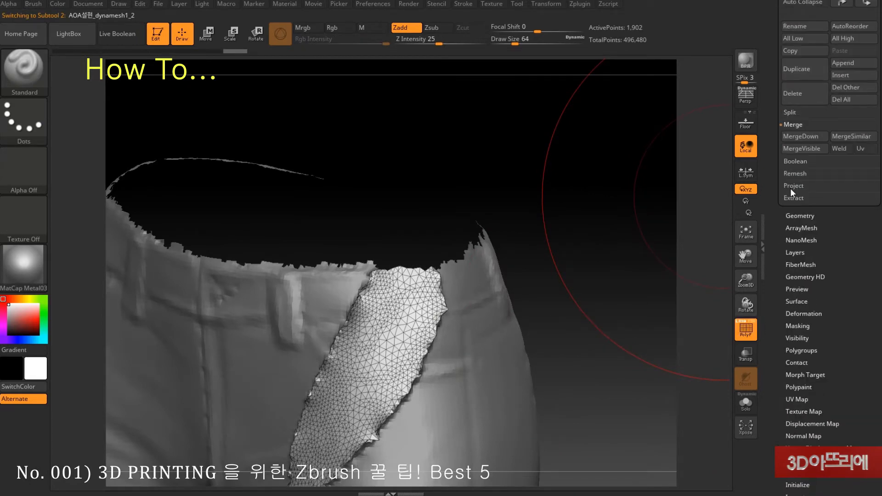
left_click(804, 148)
left_click(708, 162)
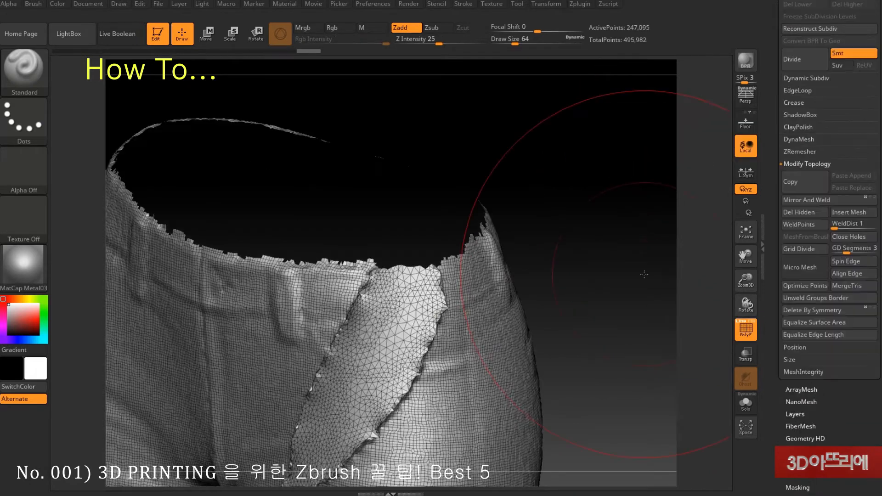
Step: Close the open holes in the merged legs and assign the whole mesh to a single polygroup
key("ctrl+w")
mouse_move(645, 273)
left_mouse_down()
mouse_move(680, 292)
mouse_move(732, 290)
left_mouse_up()
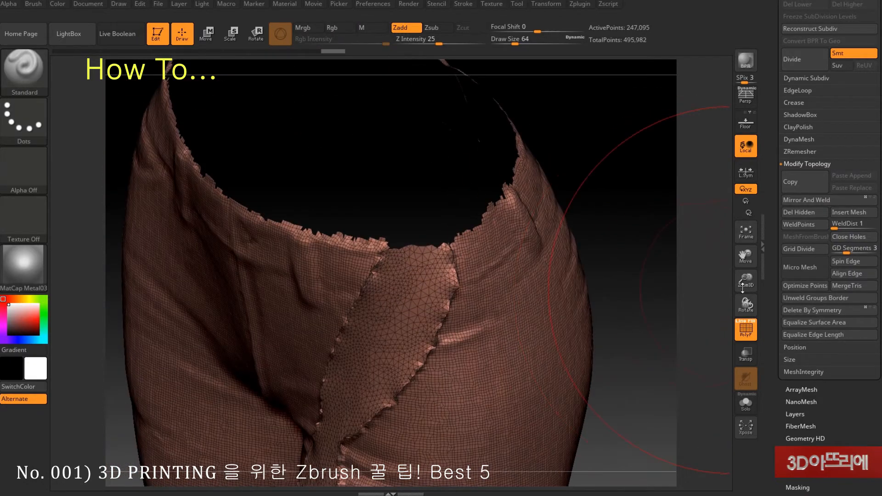
left_click(852, 237)
left_click_drag(657, 202, 601, 366)
key("f")
key("ctrl+w")
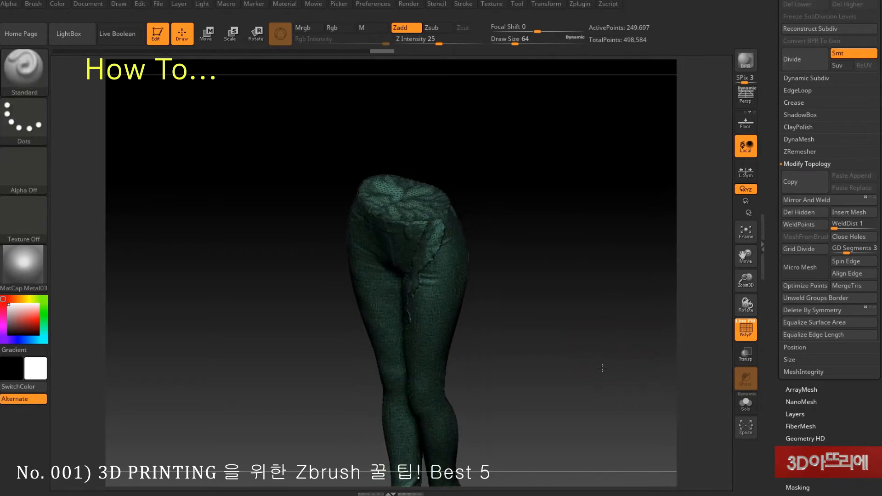
Step: Weld the points of the closed legs mesh and turn off the polygon wireframe display
left_click(798, 224)
left_click_drag(623, 238, 624, 236)
key("shift")
key("shift+f")
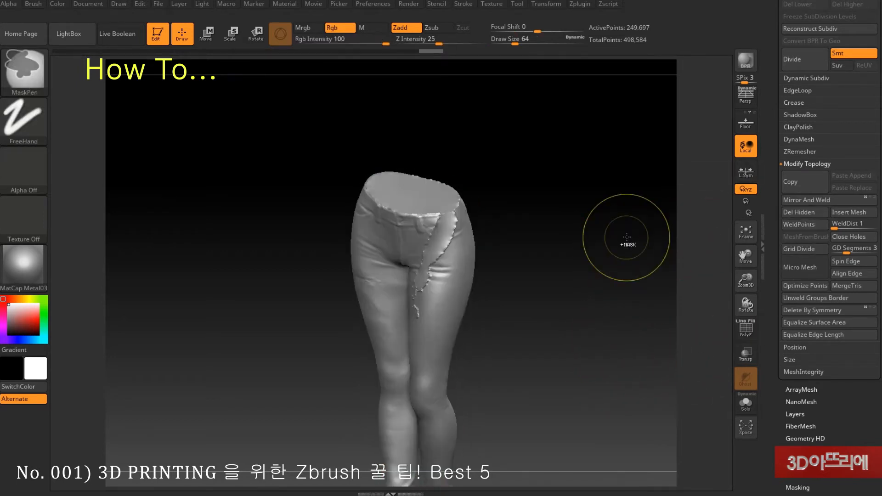
Step: Try subdividing the legs mesh once and undo the subdivision
key("ctrl+d")
key("ctrl+z")
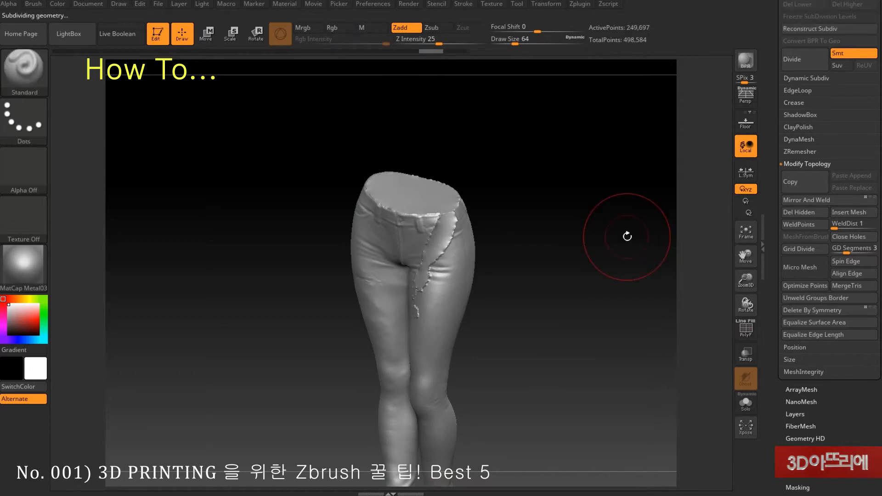
Step: Rename the merged legs subtool as AOA설현_Jean
scroll(880, 161, "up", 10)
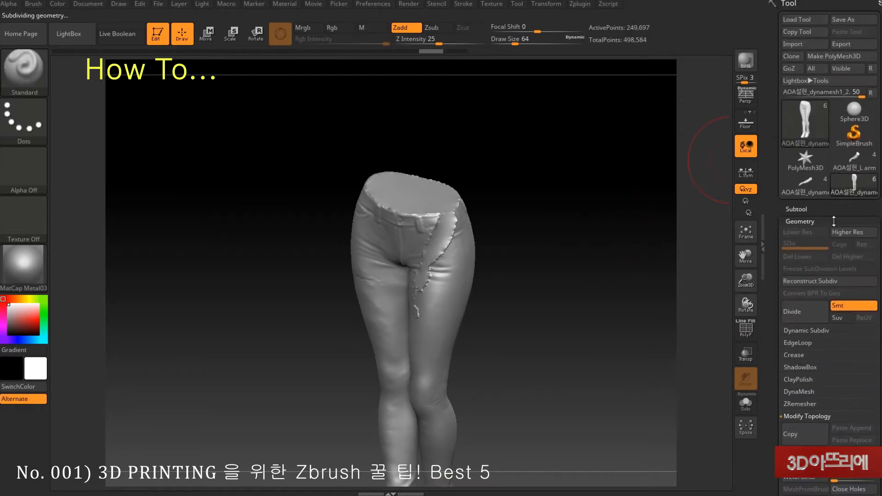
mouse_move(843, 246)
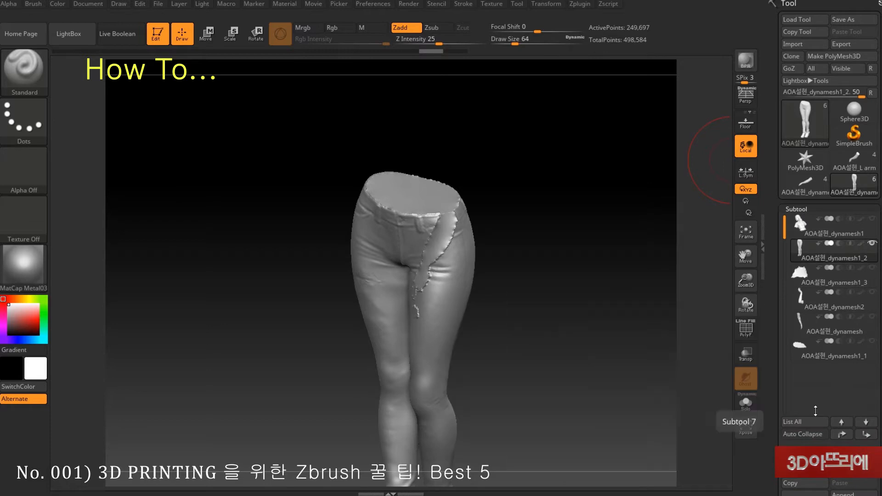
left_click(799, 452)
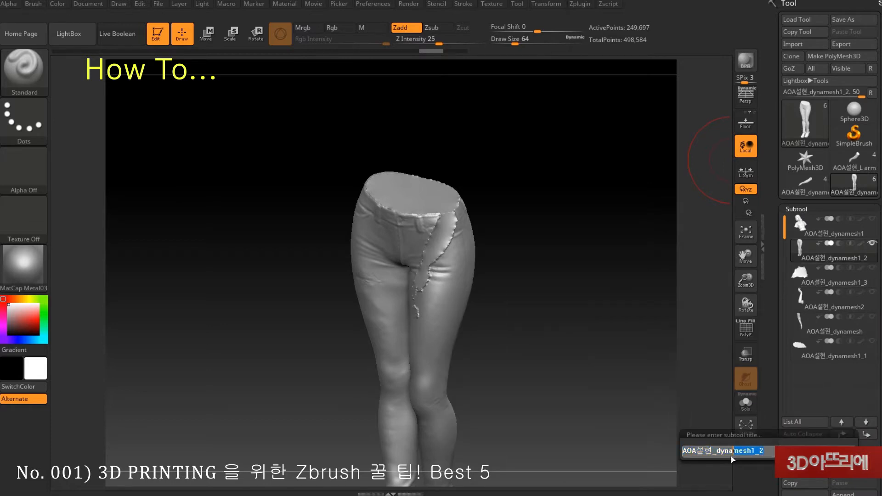
type("j")
type("Jean")
key("Return")
Step: Select the small waist piece, hide the jeans subtool, and move the piece up directly below the torso subtool
left_click(831, 276)
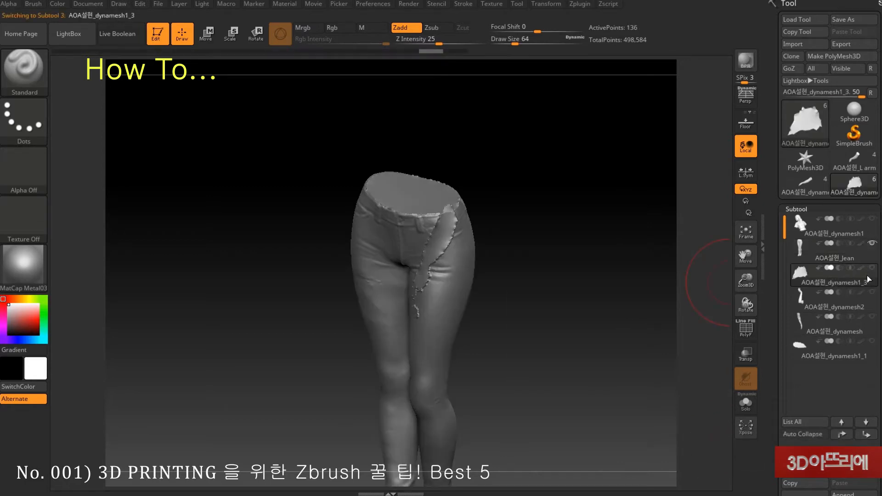
left_click(871, 244)
mouse_move(875, 235)
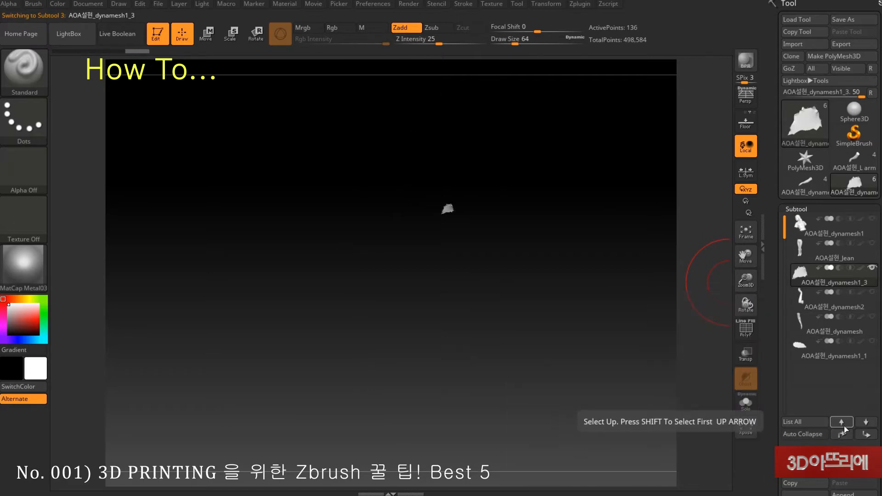
left_click(842, 434)
Step: Merge the torso subtool with the small waist piece below it and open the merged torso's geometry options
left_click(854, 229)
left_click_drag(877, 495, 875, 345)
left_click(801, 384)
left_click(712, 404)
left_click(805, 442)
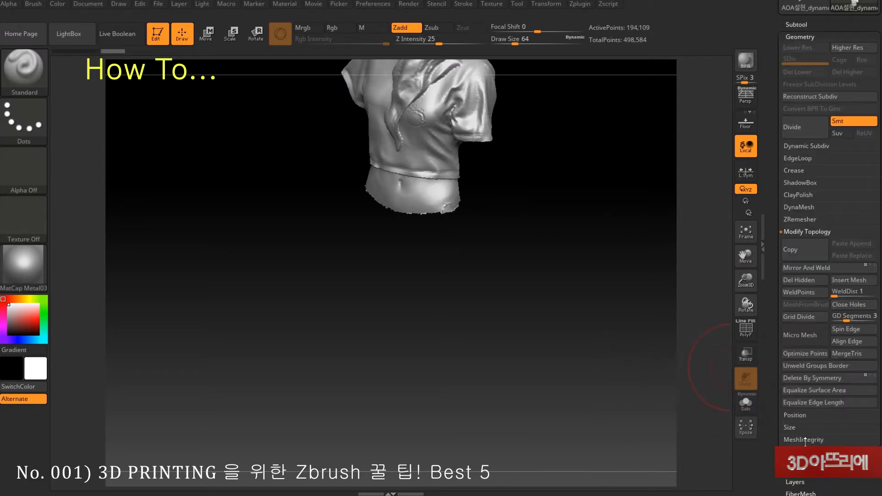
Step: Weld the merged torso's points and close its open holes at the waist and sleeves
left_click(804, 293)
left_click_drag(580, 251, 581, 150)
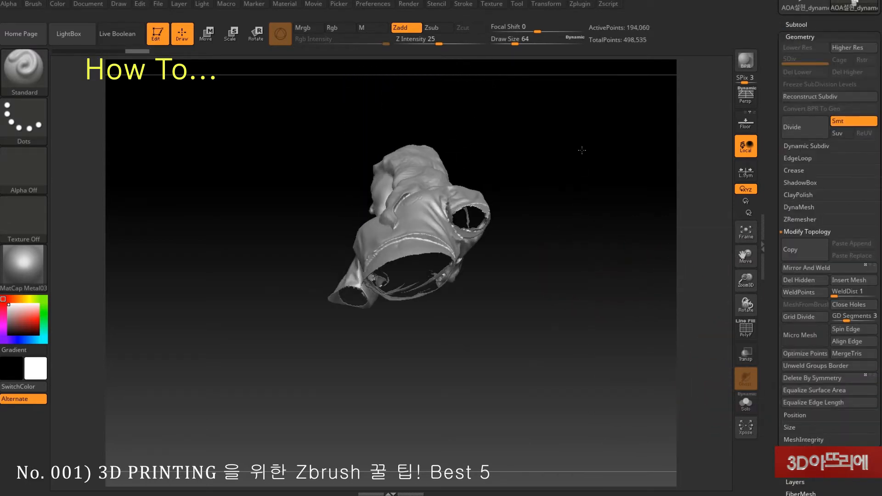
left_click(858, 305)
left_click_drag(551, 304, 557, 282)
Step: Display the torso's polyframe, assign the whole mesh to one polygroup, and turn the polyframe display off
left_click(745, 340)
key("ctrl+w")
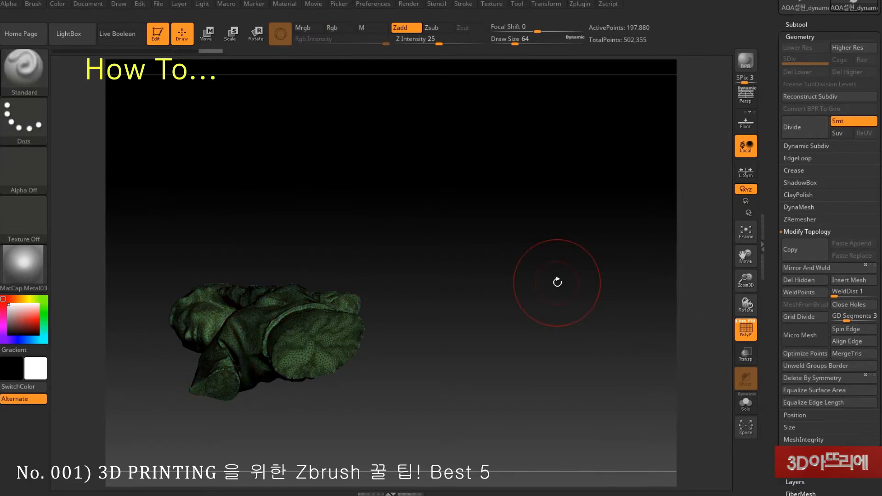
key("ctrl")
key("ctrl+w")
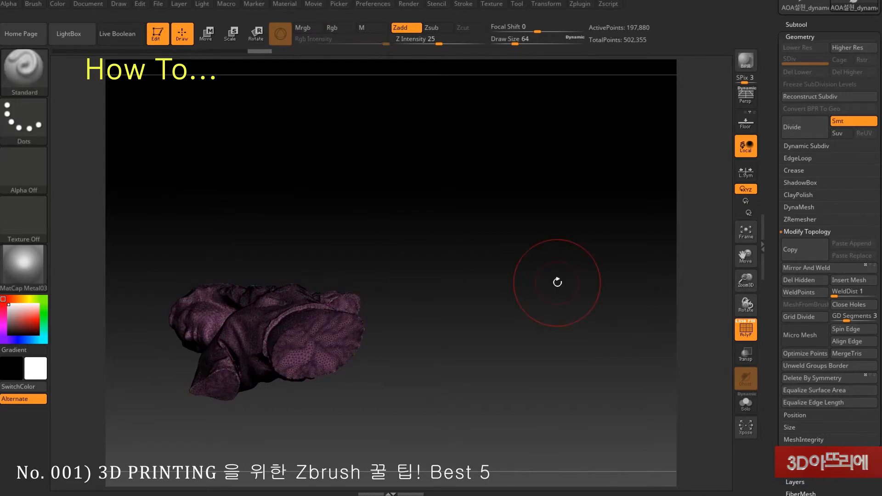
key("shift+f")
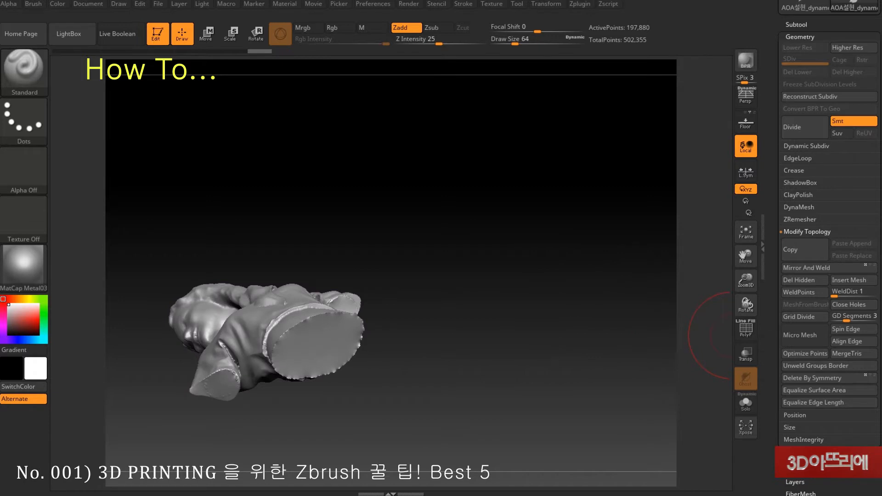
Step: Rename the closed torso subtool as AOA설현_Body
left_click(802, 209)
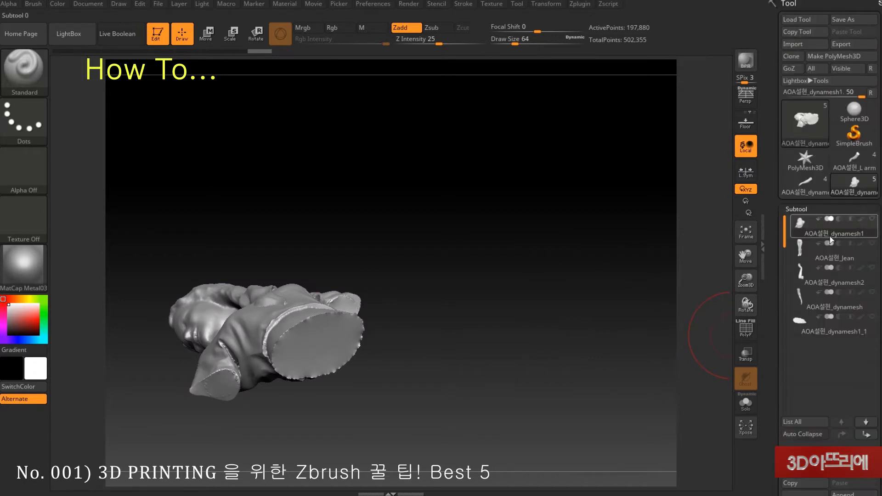
left_click(796, 453)
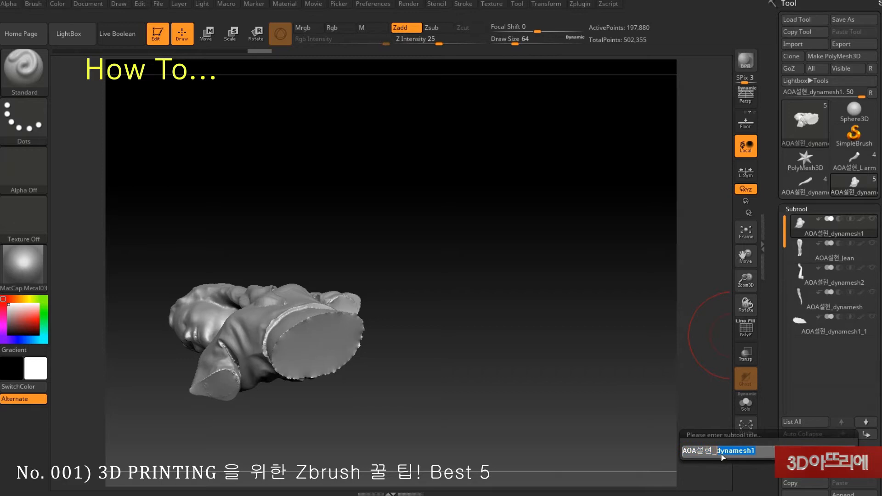
type("Bod")
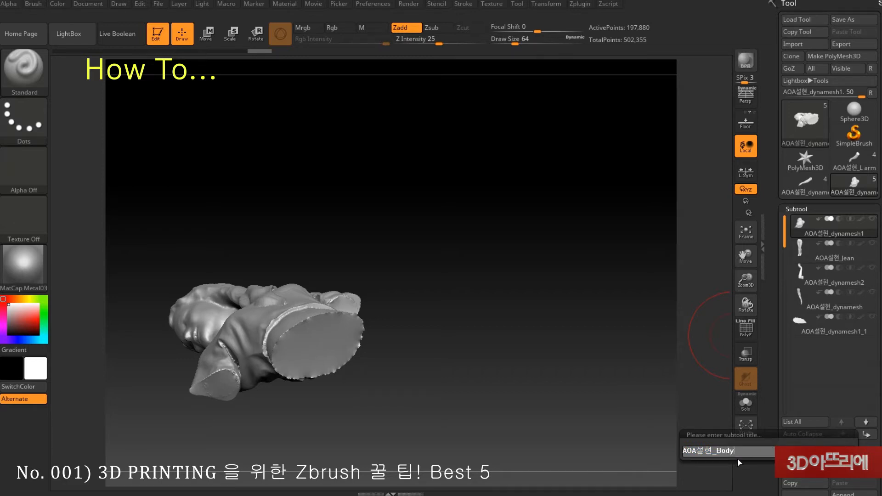
type("y")
key("Return")
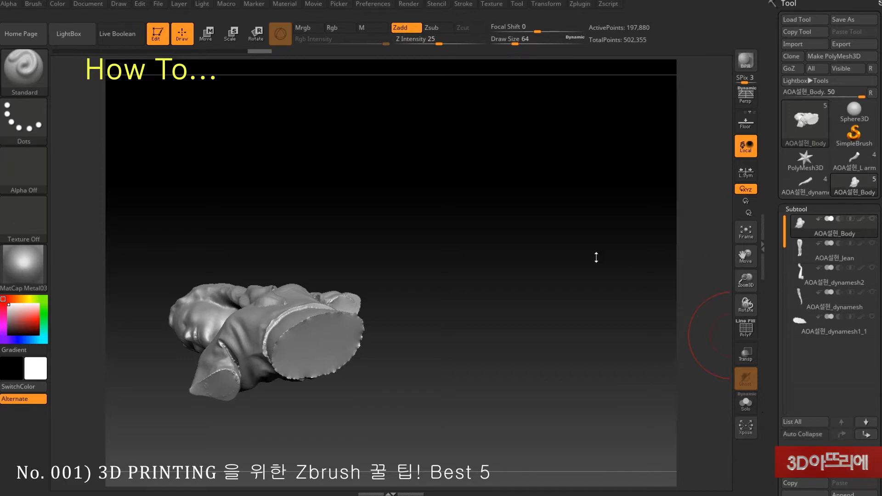
Step: Select the AOA설현_dynamesh2 arm subtool, frame it, and close the open hole at its upper end
left_click(868, 275)
key("f")
mouse_move(559, 251)
left_mouse_down()
mouse_move(439, 357)
mouse_move(467, 380)
mouse_move(417, 284)
mouse_move(402, 352)
mouse_move(389, 362)
left_mouse_up()
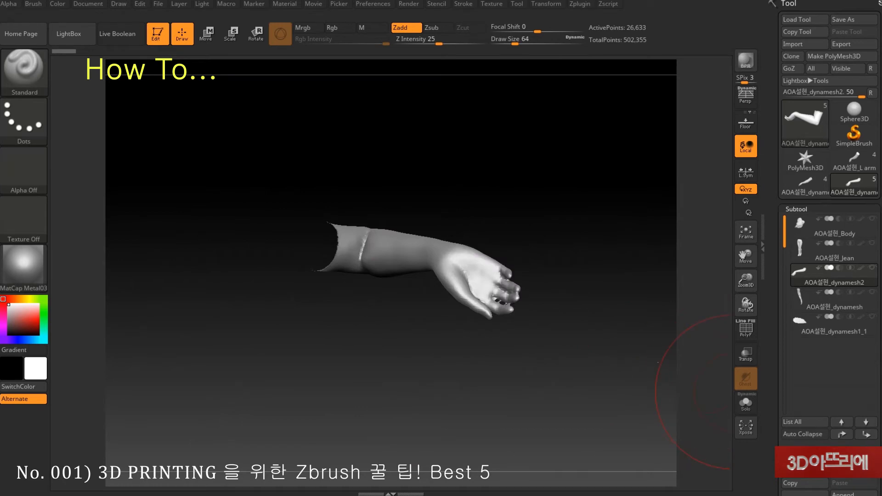
scroll(869, 344, "down", 5)
left_click(825, 435)
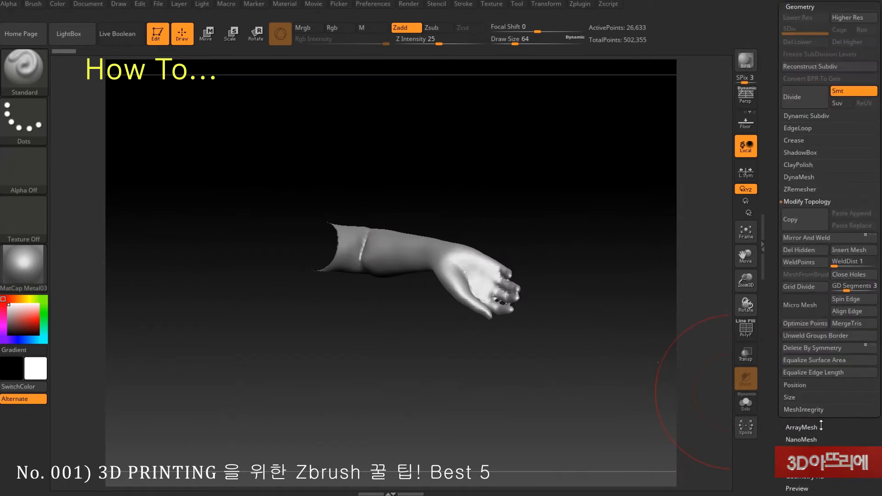
left_click(856, 278)
left_click_drag(636, 317, 658, 257)
Step: Display the polyframe and assign the closed arm mesh to a single polygroup
left_click(746, 329)
left_click_drag(615, 349, 594, 389)
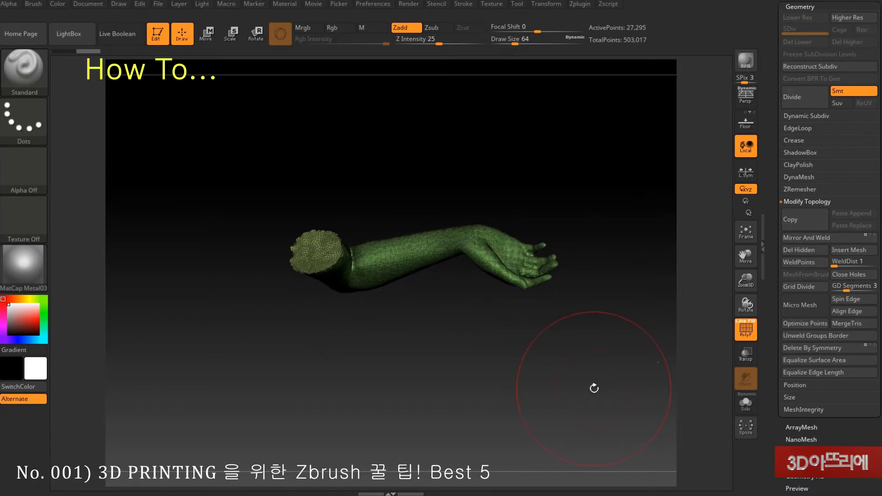
key("ctrl")
key("ctrl+w")
Step: Rename the closed arm subtool as AOA설현_ArmR
left_click_drag(776, 221, 776, 435)
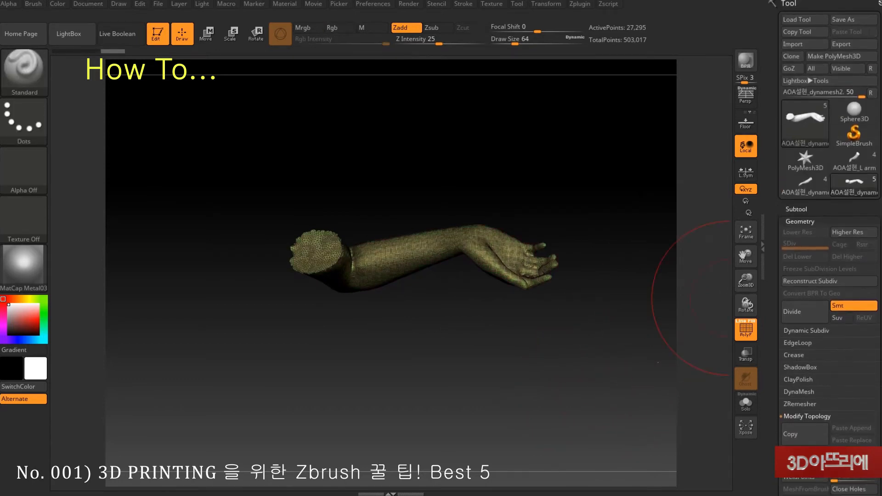
left_click(801, 209)
left_click(842, 435)
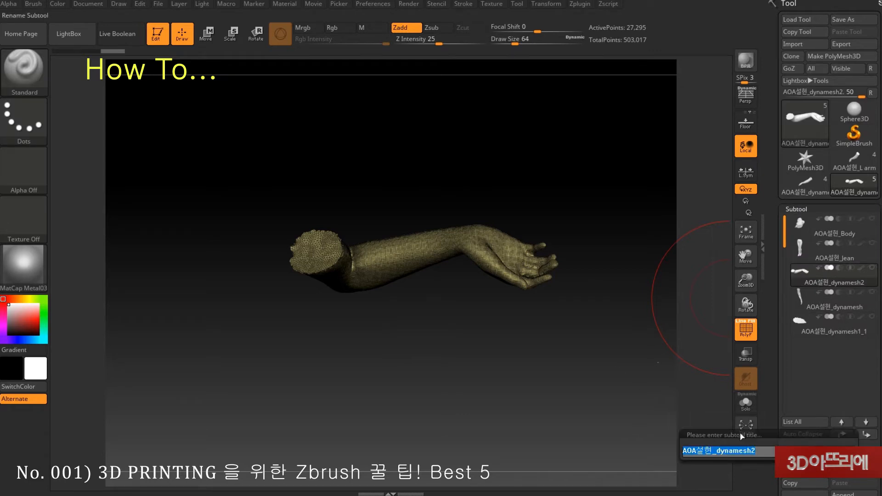
type("ArmR")
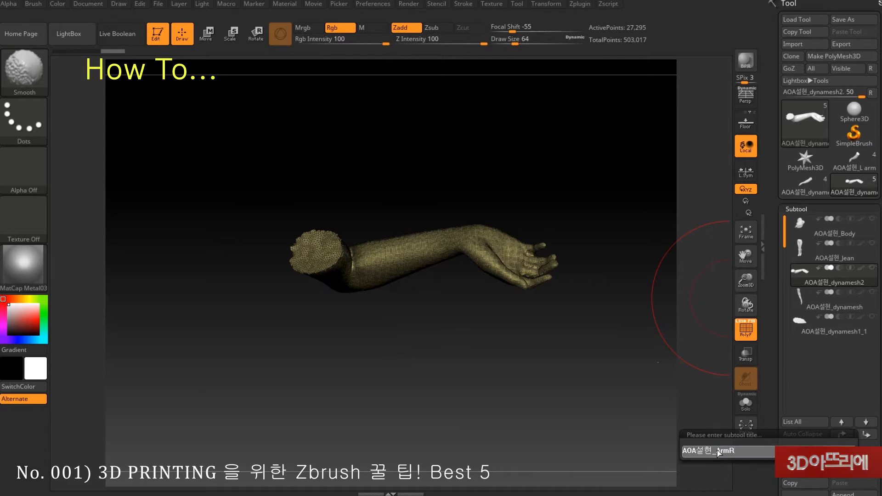
key("Return")
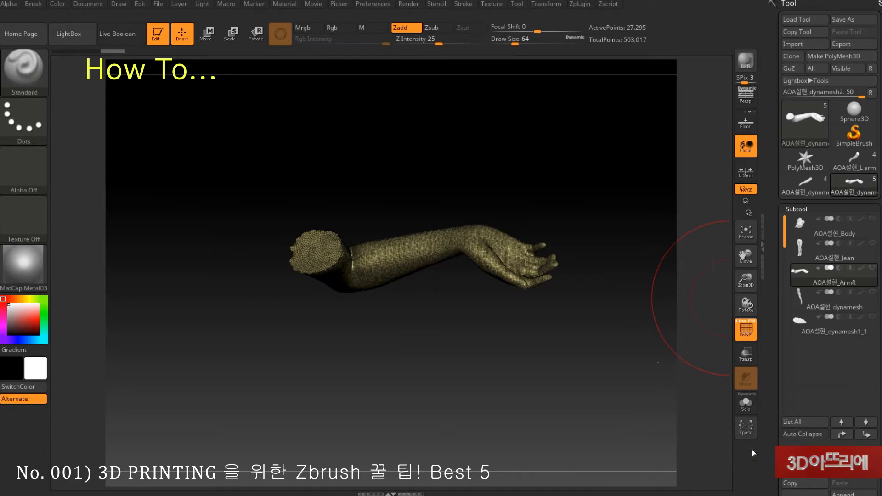
Step: Select the AOA설현_dynamesh arm subtool, close its holes, and assign the mesh to a single polygroup
left_click(835, 295)
left_click_drag(414, 282, 767, 409)
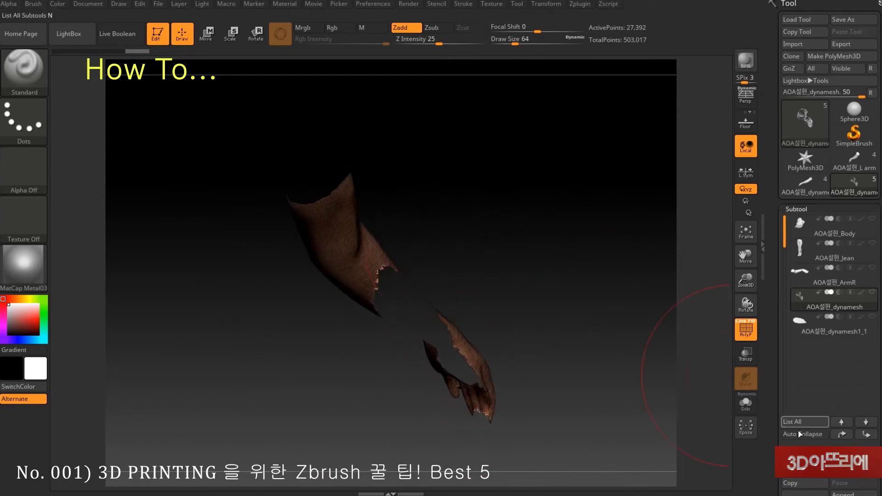
scroll(829, 248, "down", 5)
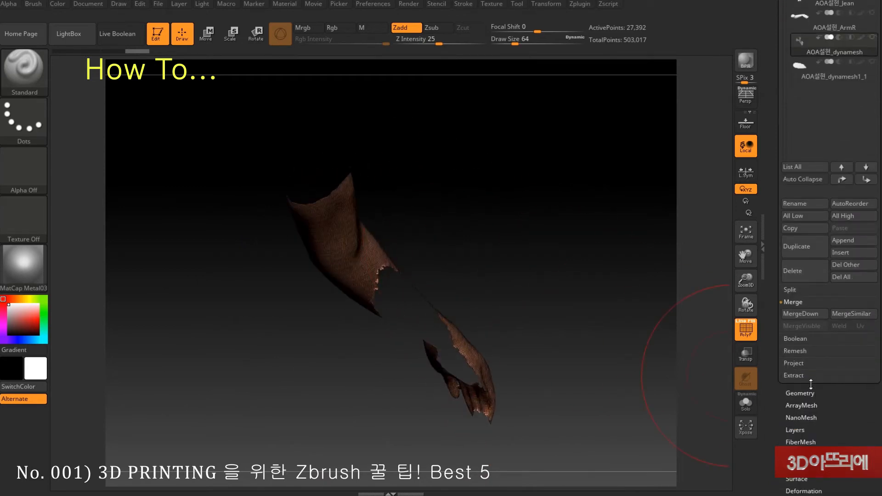
left_click(800, 393)
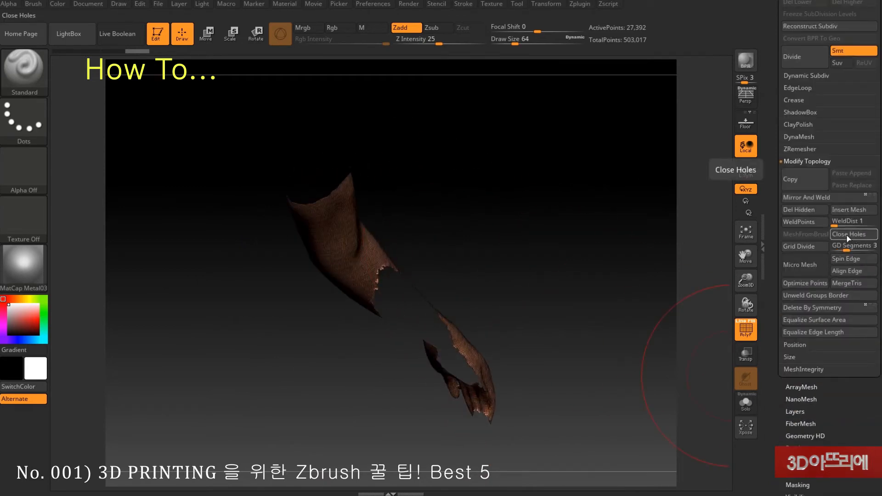
left_click(848, 235)
key("ctrl")
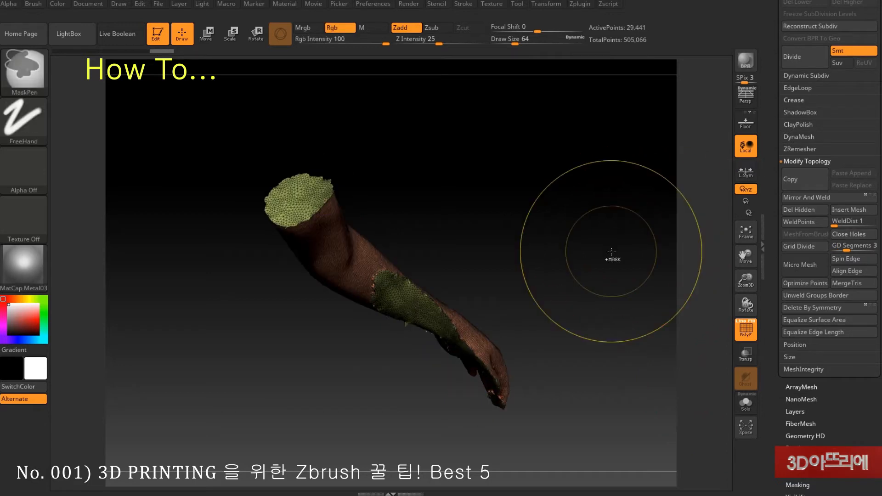
key("ctrl+w")
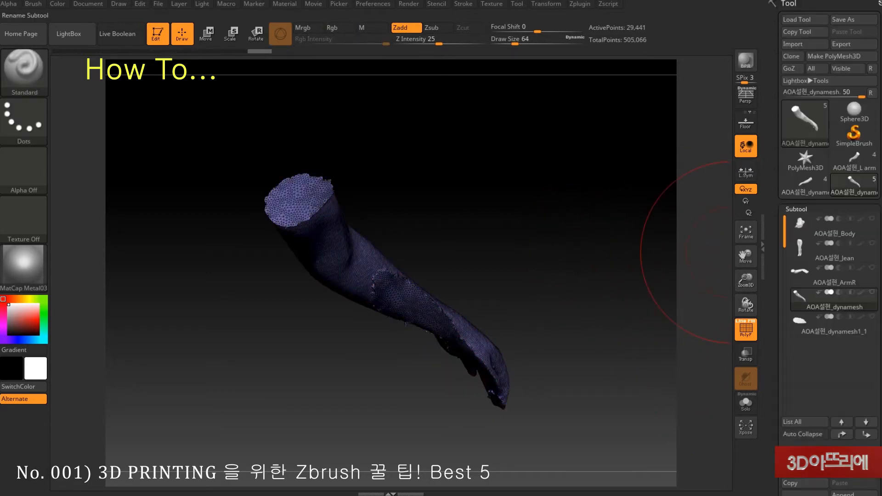
Step: Rename the second closed arm subtool as AOA설현_ArmL
left_click(802, 448)
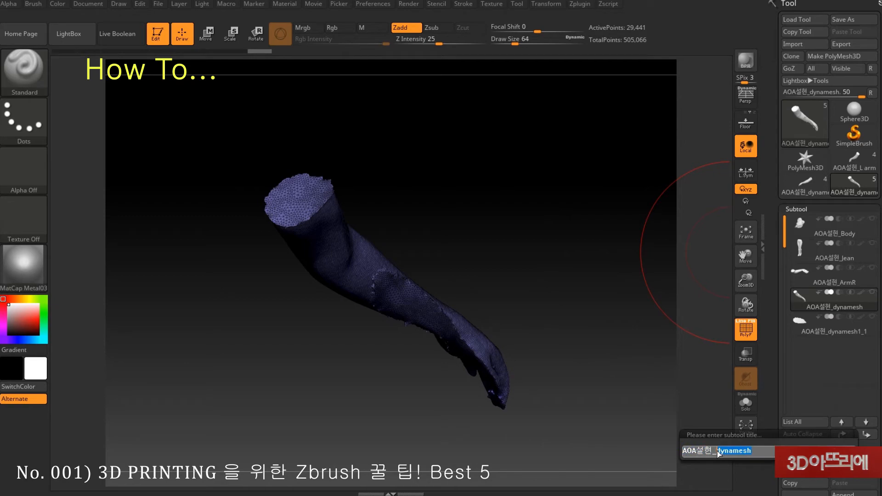
type("ArmL")
key("Return")
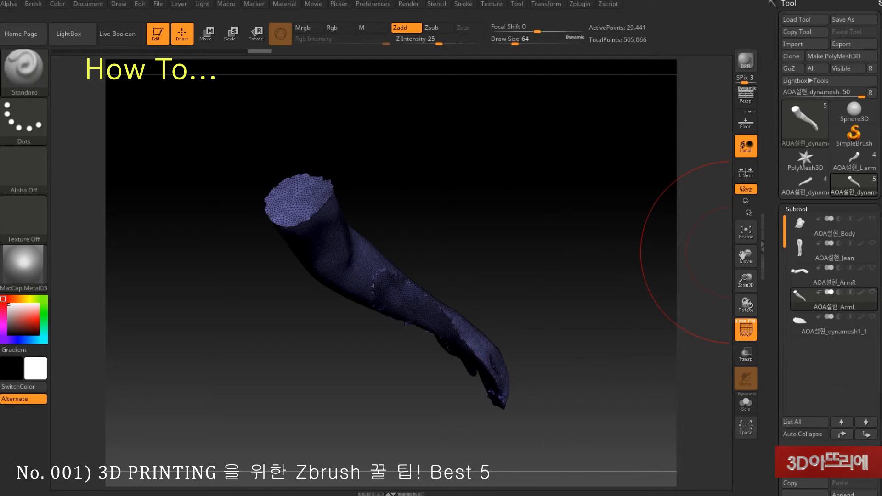
Step: Switch through the jeans, right arm and left arm subtools to examine their closed meshes
left_click(822, 250)
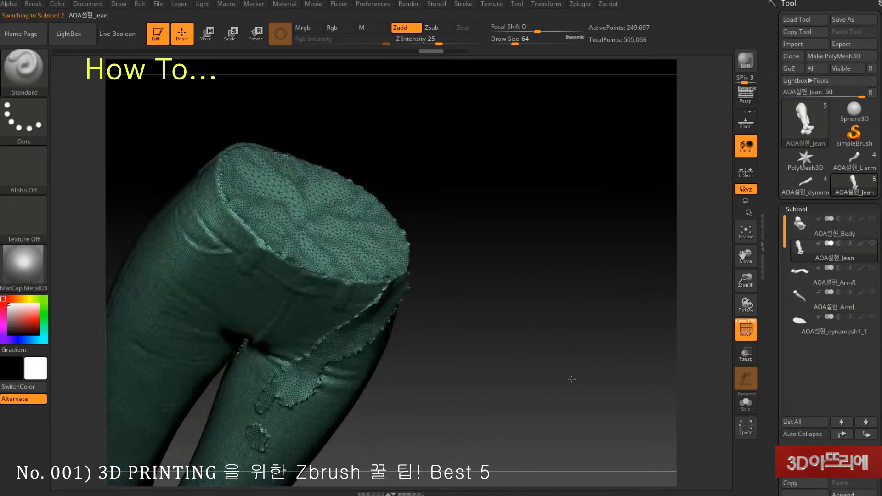
left_click(827, 276)
left_click(856, 306)
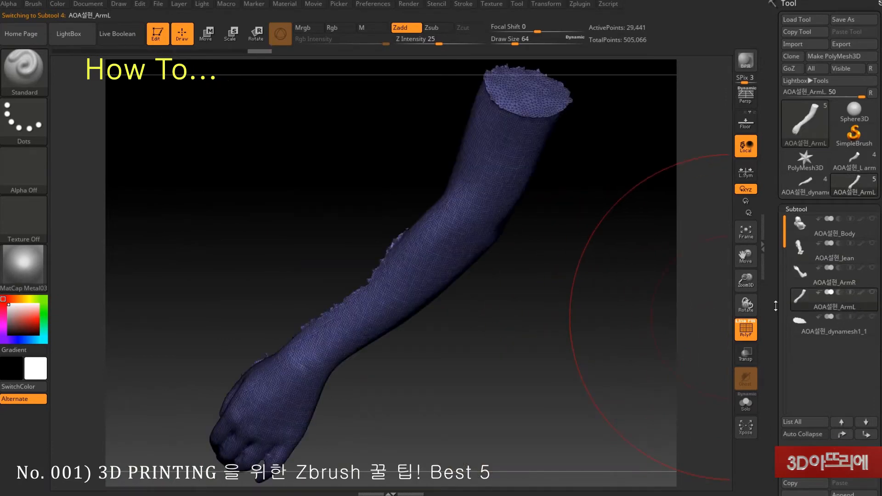
left_click_drag(662, 316, 662, 342)
Step: Select and permanently delete the leftover AOA설현_dynamesh1_1 subtool
left_click(851, 329)
left_click_drag(777, 363, 777, 289)
left_click(805, 450)
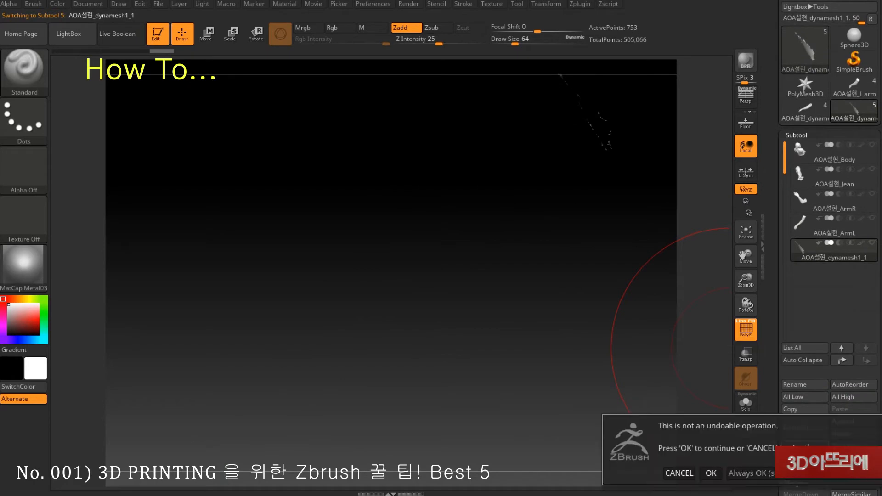
left_click(712, 473)
Step: Show all four remaining subtools together with the body active, and turn off the polyframe display
left_click(872, 154)
left_click(872, 145)
left_click_drag(616, 262, 597, 299)
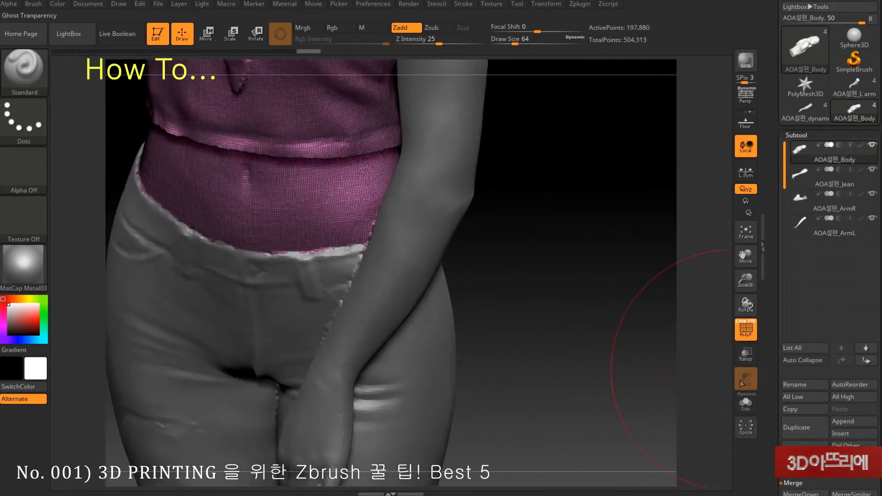
left_click(745, 329)
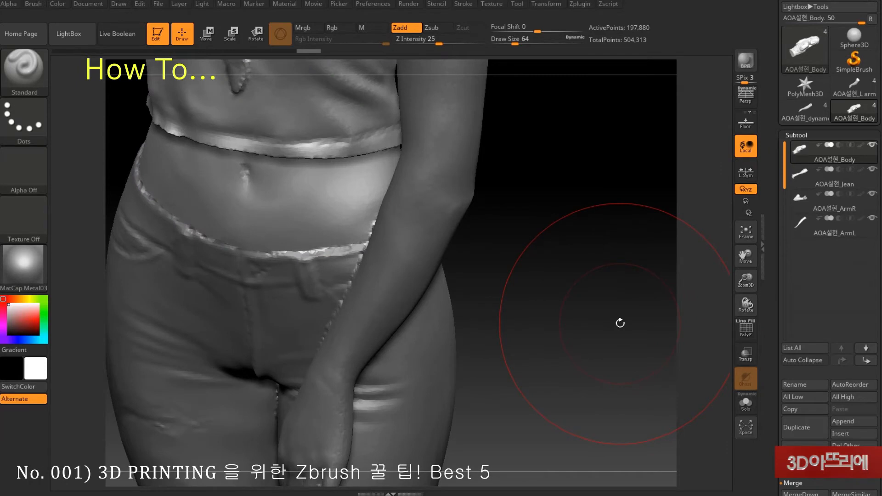
key("f")
left_click_drag(612, 329, 718, 257)
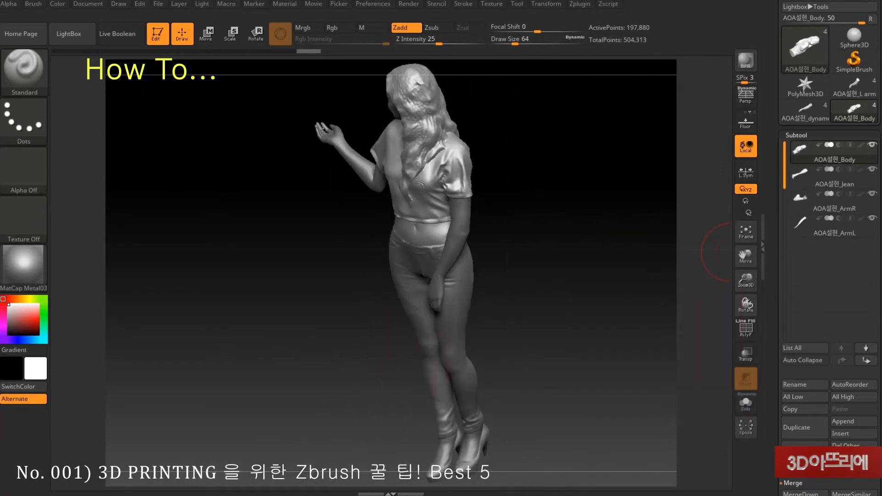
Step: Toggle the visibility of the other subtools and switch between the parts to examine them separately
left_click_drag(872, 163, 872, 200)
left_click(869, 226)
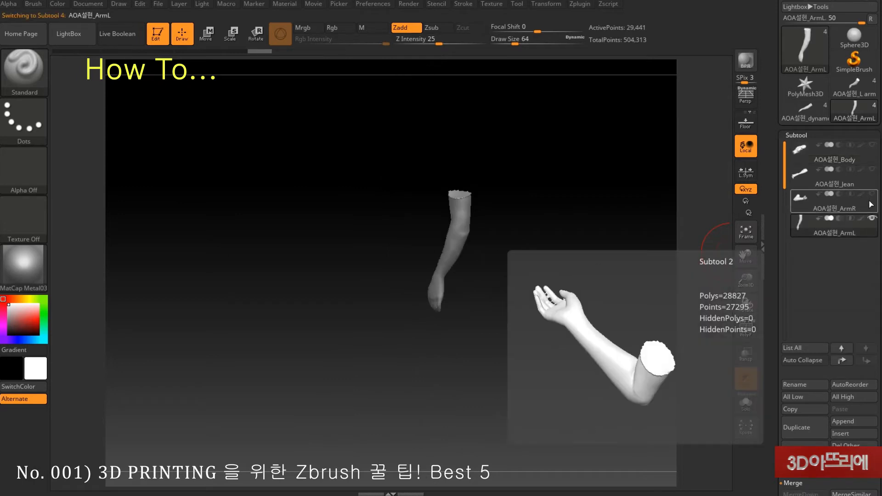
left_click(869, 201)
left_click(872, 163)
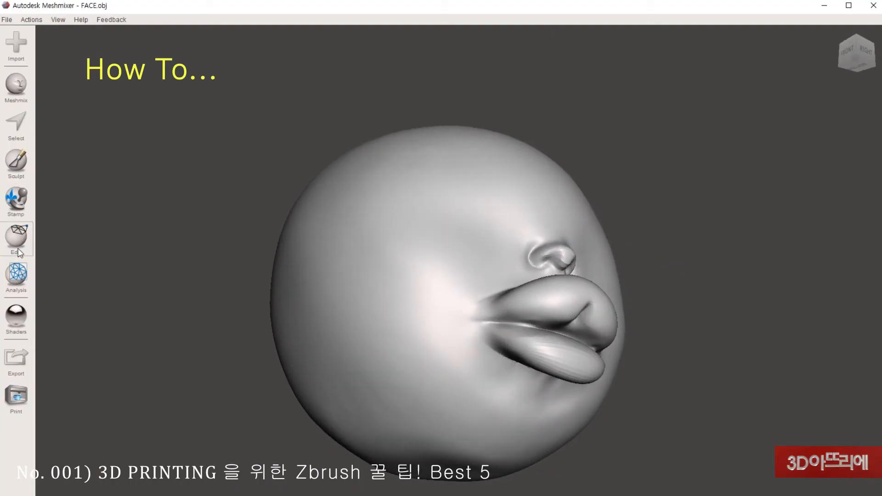
Step: Switch to Autodesk Meshmixer and start the Hollow operation on the FACE.obj head mesh
left_click(19, 252)
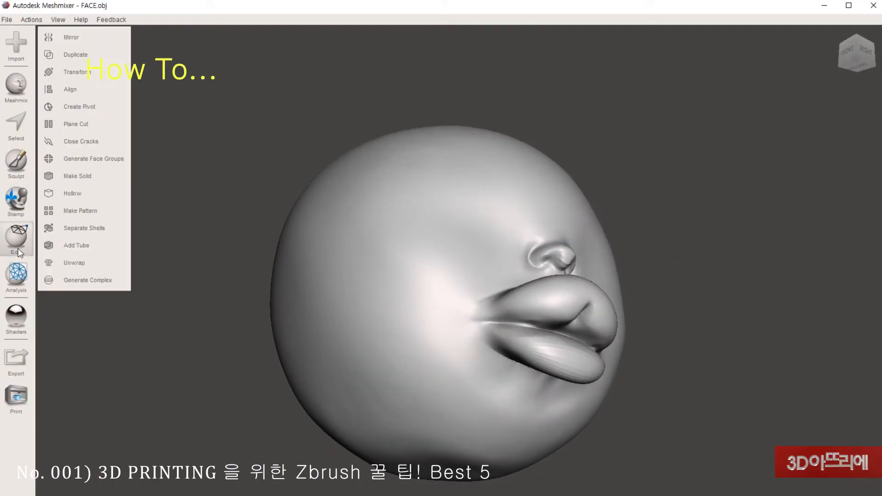
left_click(59, 192)
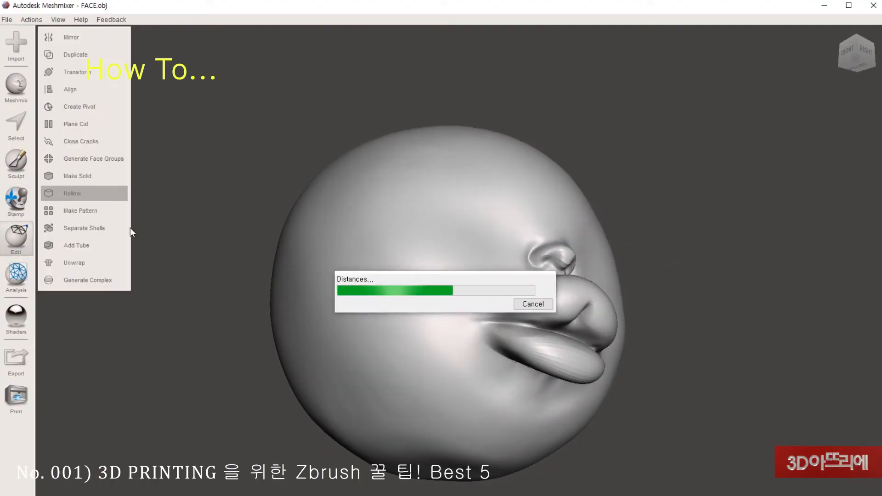
right_click_drag(220, 299, 267, 279)
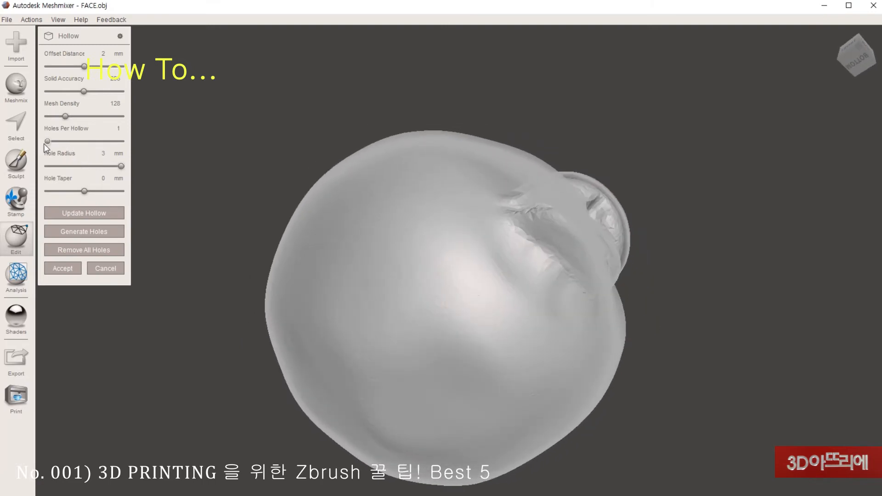